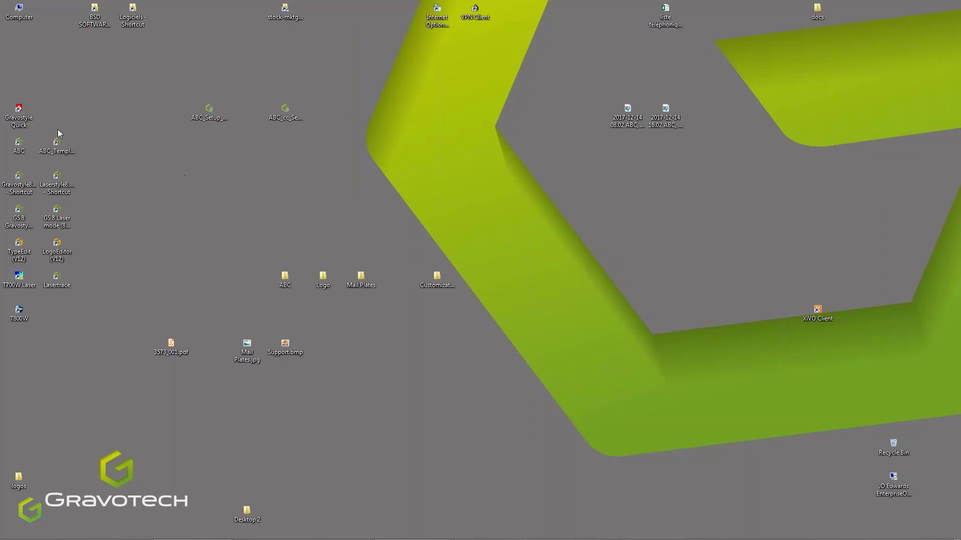
Step: Launch Gravotech ABC from its desktop shortcut to get the blank 100 × 100 plate
{"action": "left_click", "coordinate": [19, 145]}
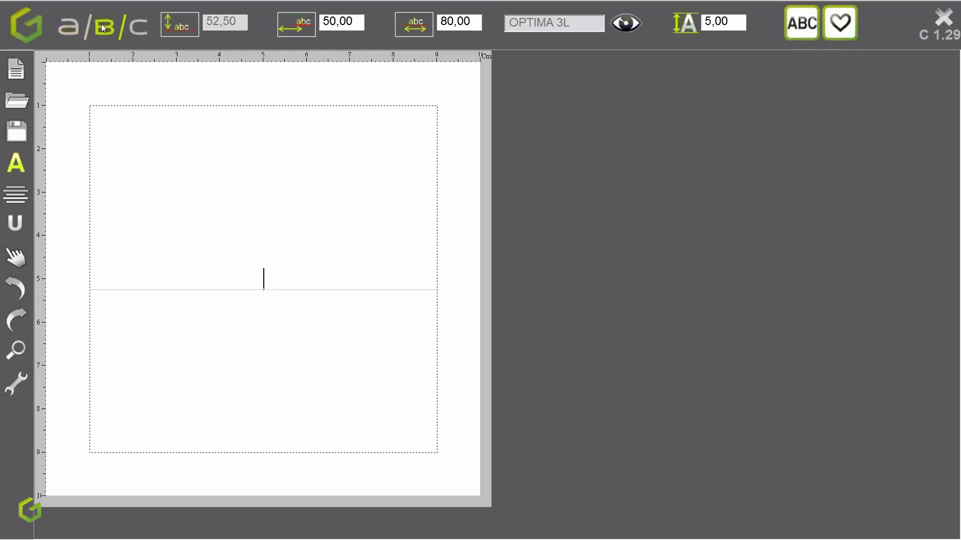
Step: View the machine settings on the C tab, then close Gravotech ABC
{"action": "left_click", "coordinate": [140, 28]}
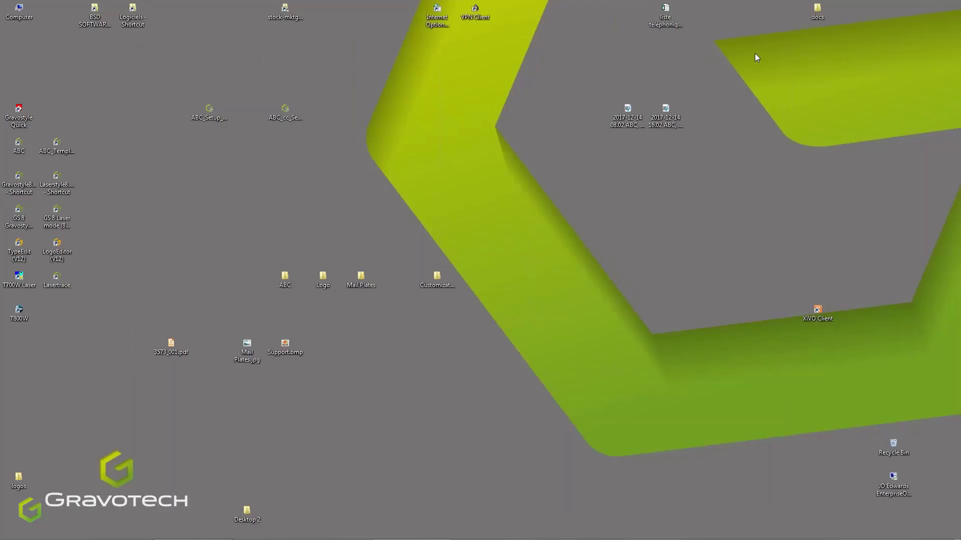
{"action": "left_click", "coordinate": [943, 18]}
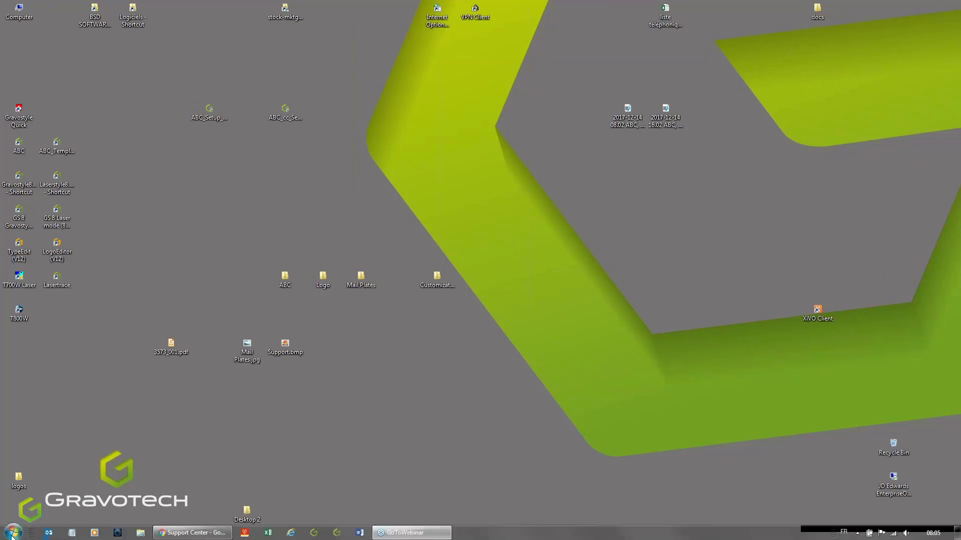
Step: Open Devices and Printers from the Windows Start menu
{"action": "left_click", "coordinate": [12, 533]}
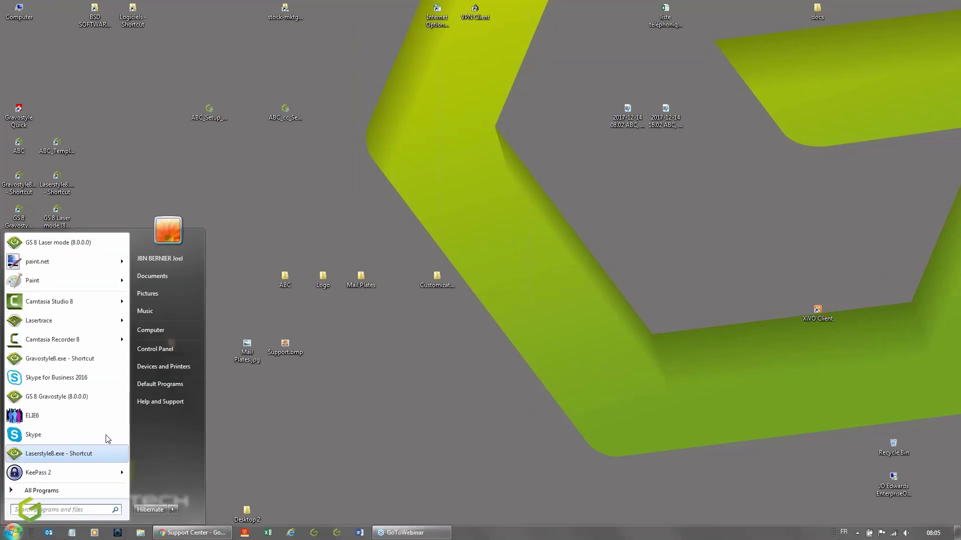
{"action": "left_click", "coordinate": [170, 368]}
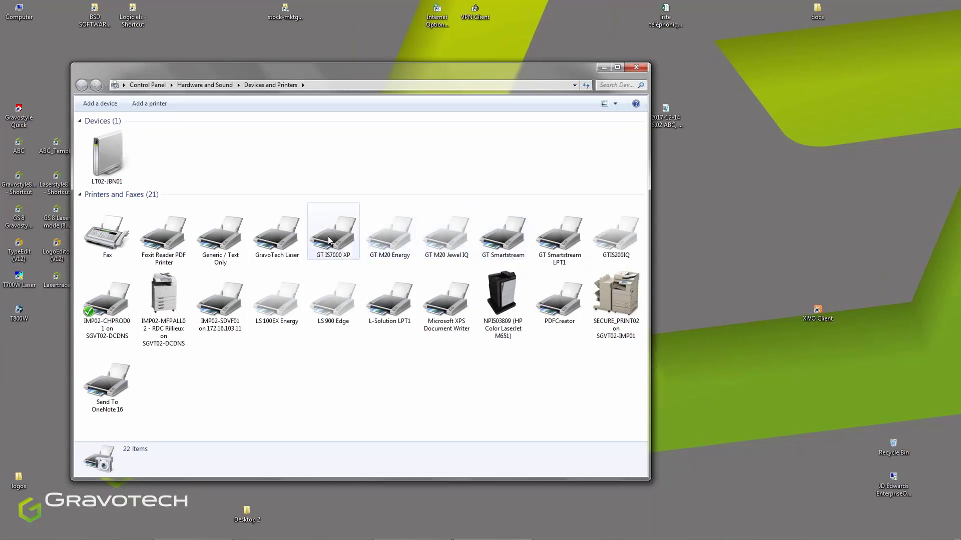
Step: Rename the GT Smartstream printer to GT M20IQ in its printer properties
{"action": "right_click", "coordinate": [508, 246]}
{"action": "left_click", "coordinate": [539, 286]}
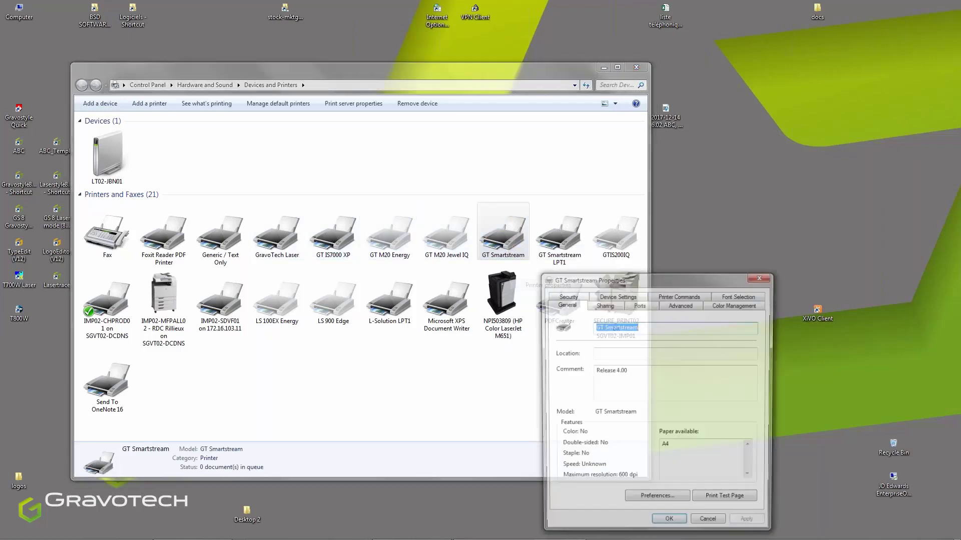
{"action": "left_click_drag", "start_coordinate": [624, 282], "coordinate": [412, 235]}
{"action": "left_click", "coordinate": [434, 284]}
{"action": "key", "text": "BackSpace"}
{"action": "key", "text": "BackSpace"}
{"action": "key", "text": "BackSpace"}
{"action": "key", "text": "BackSpace"}
{"action": "key", "text": "BackSpace"}
{"action": "key", "text": "BackSpace"}
{"action": "key", "text": "BackSpace"}
{"action": "key", "text": "BackSpace"}
{"action": "key", "text": "BackSpace"}
{"action": "key", "text": "BackSpace"}
{"action": "key", "text": "BackSpace"}
{"action": "type", "text": "M"}
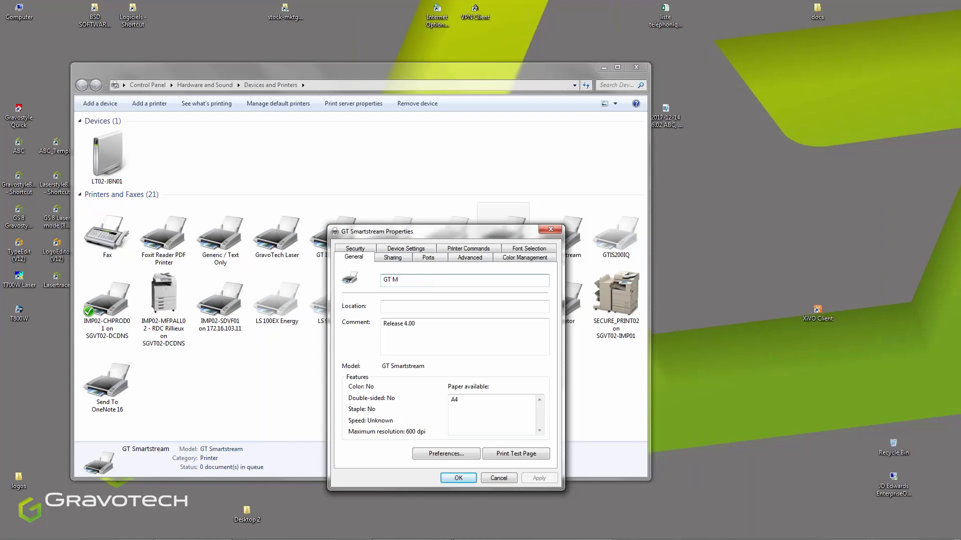
{"action": "type", "text": "20IQ"}
{"action": "left_click", "coordinate": [383, 306]}
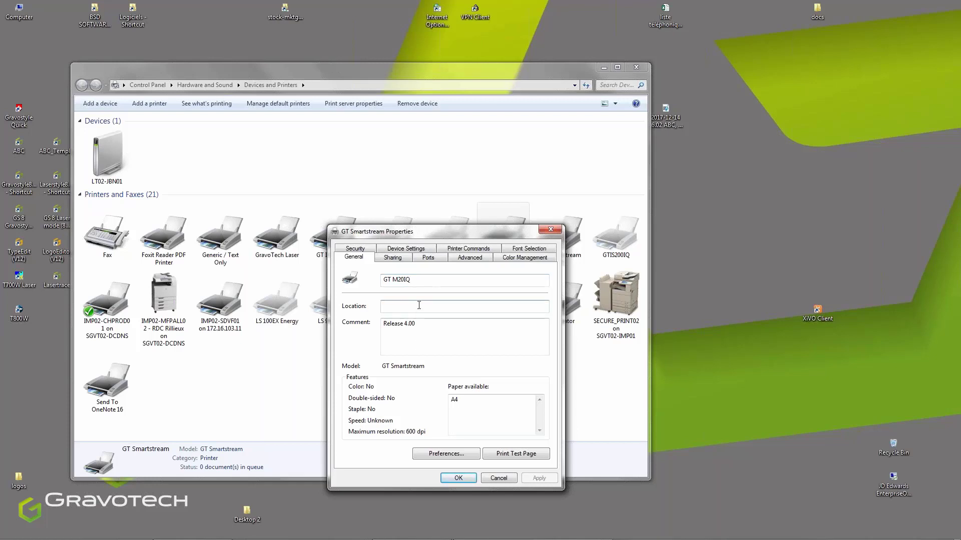
{"action": "left_click", "coordinate": [458, 478]}
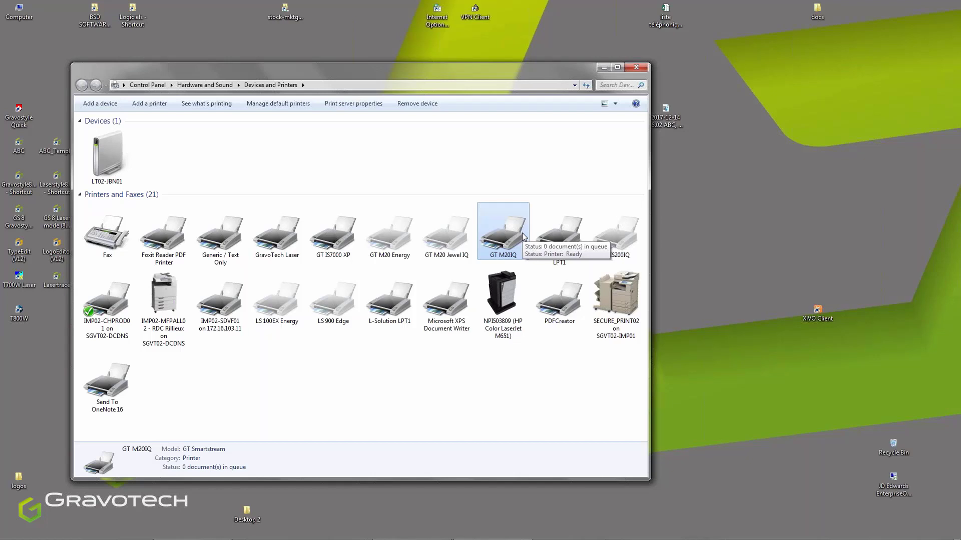
Step: Close Devices and Printers, relaunch ABC and bring up its Configure page 1/2
{"action": "left_click", "coordinate": [636, 67]}
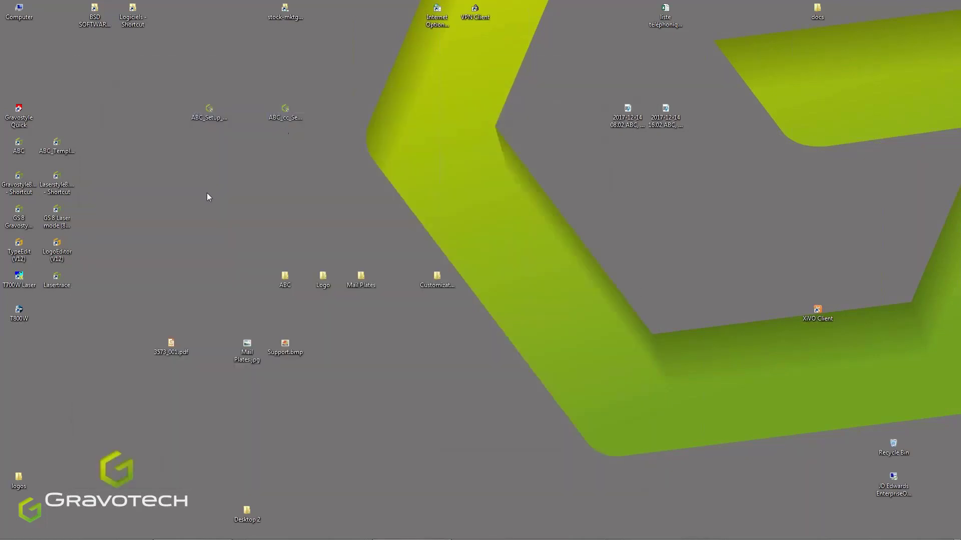
{"action": "double_click", "coordinate": [21, 152]}
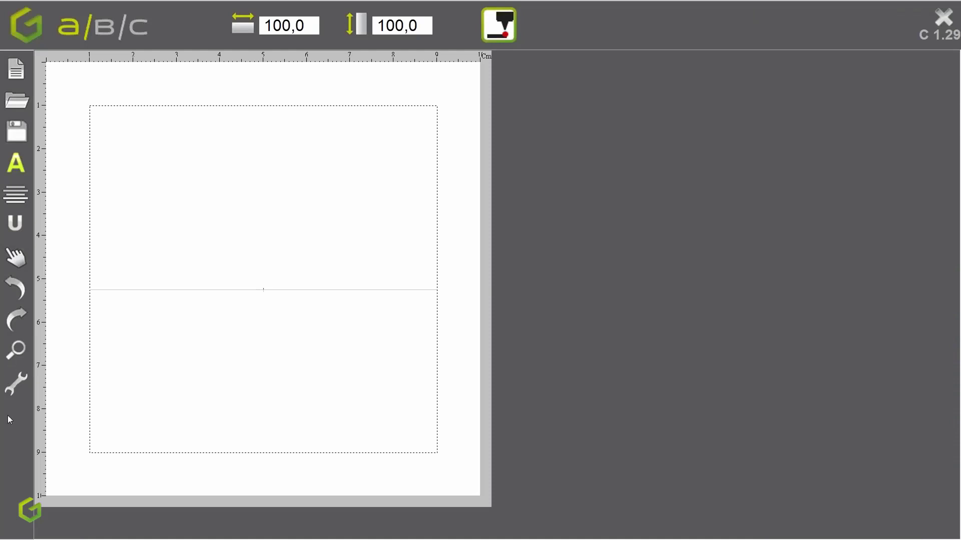
{"action": "left_click", "coordinate": [10, 389]}
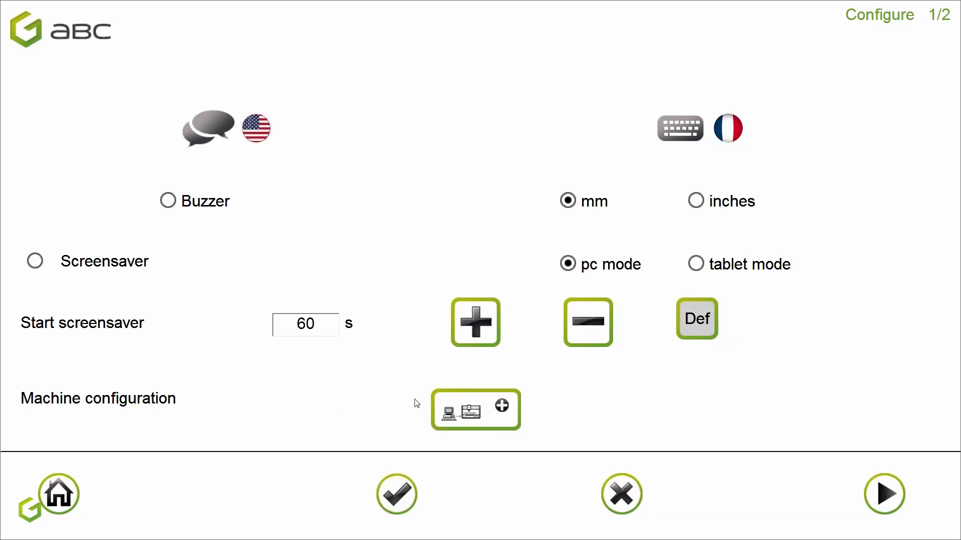
Step: Add an M20IQ machine output using the GT M20IQ spooler and mark it active
{"action": "left_click", "coordinate": [461, 409]}
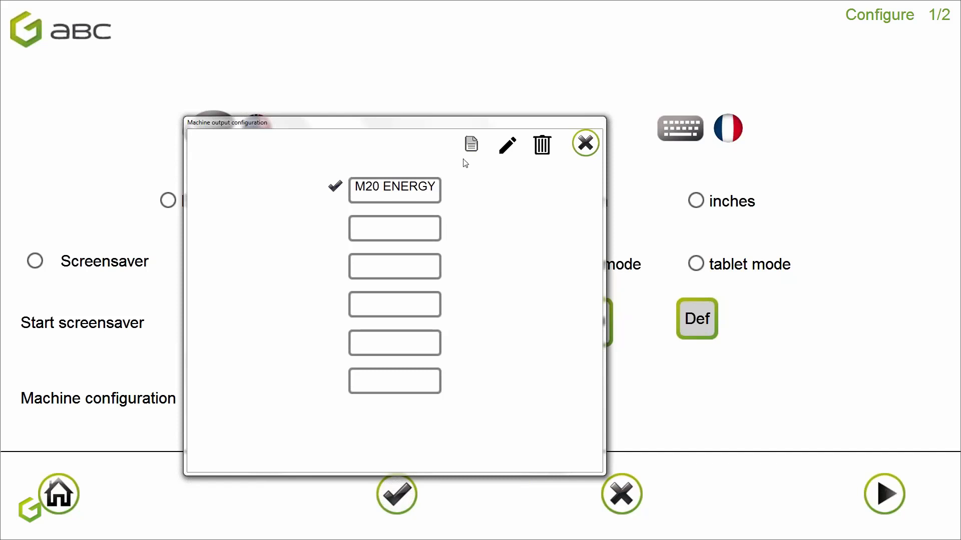
{"action": "left_click", "coordinate": [471, 144]}
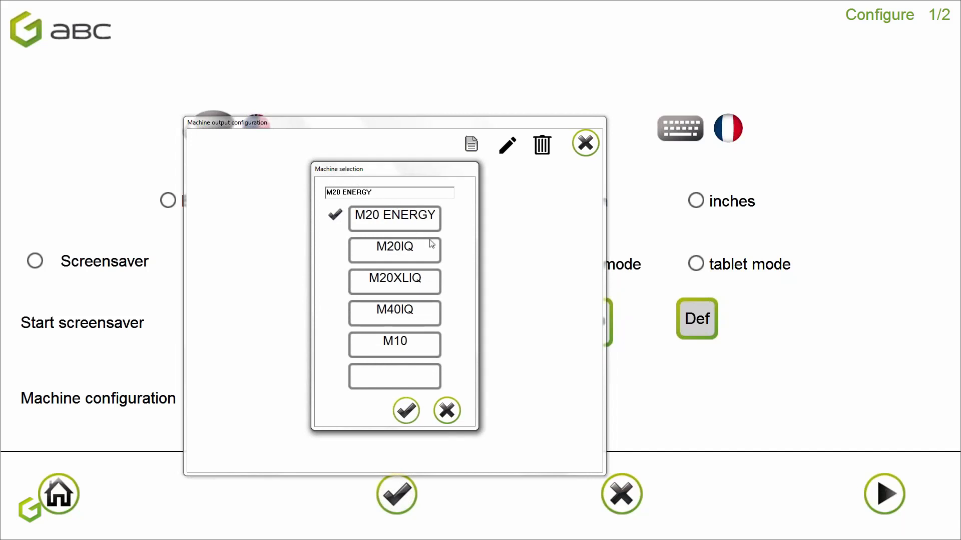
{"action": "left_click", "coordinate": [387, 255]}
{"action": "left_click", "coordinate": [403, 411]}
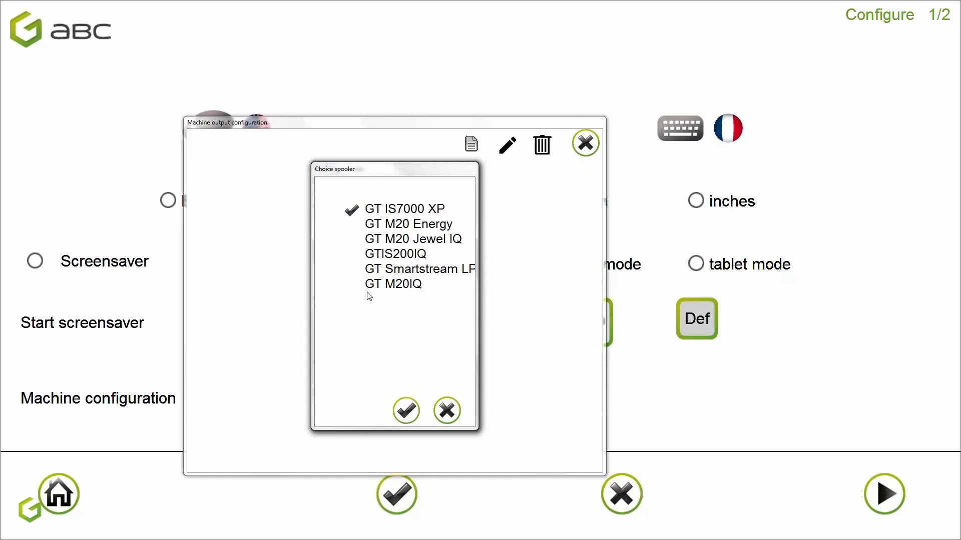
{"action": "left_click", "coordinate": [387, 288]}
{"action": "left_click", "coordinate": [406, 411]}
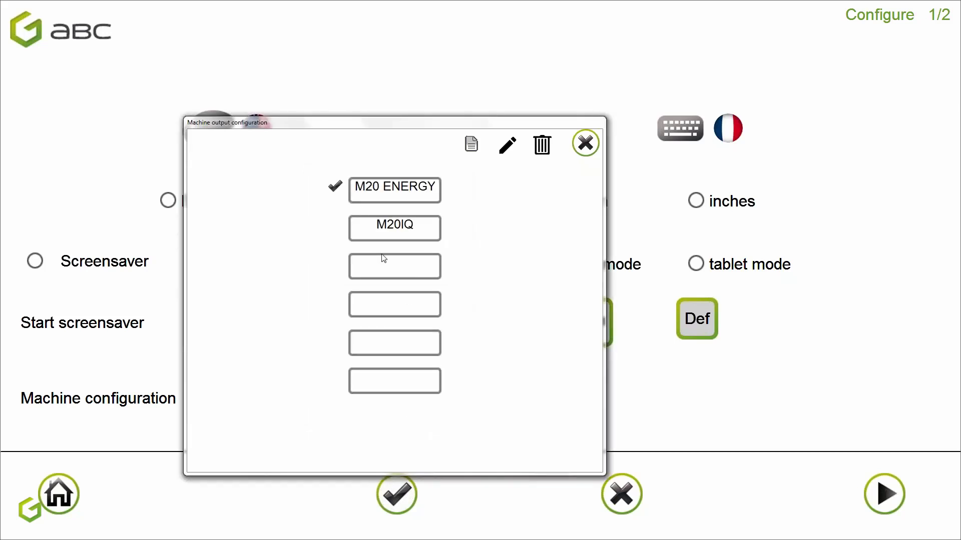
{"action": "left_click", "coordinate": [368, 227]}
{"action": "left_click", "coordinate": [586, 143]}
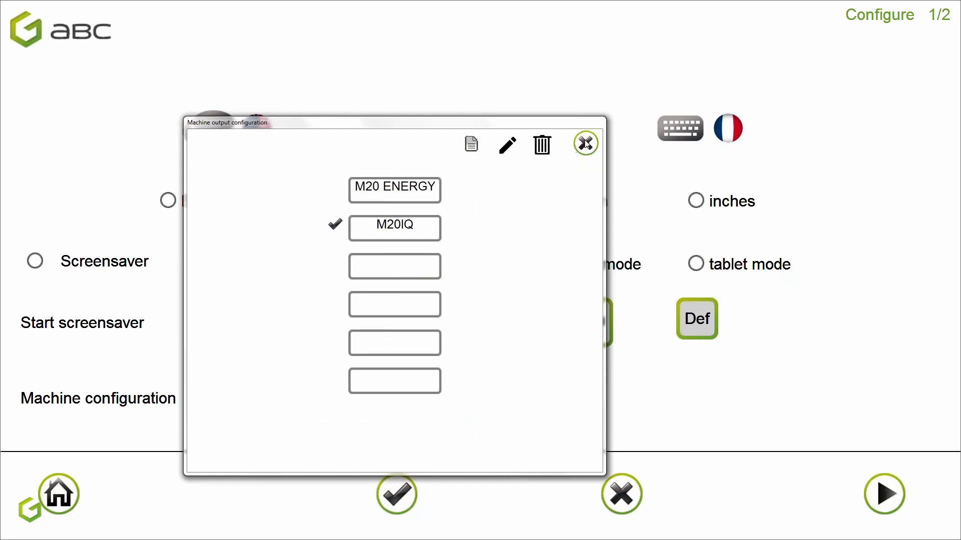
Step: Save the configuration with M20IQ as current machine and return to Configure
{"action": "left_click", "coordinate": [402, 493]}
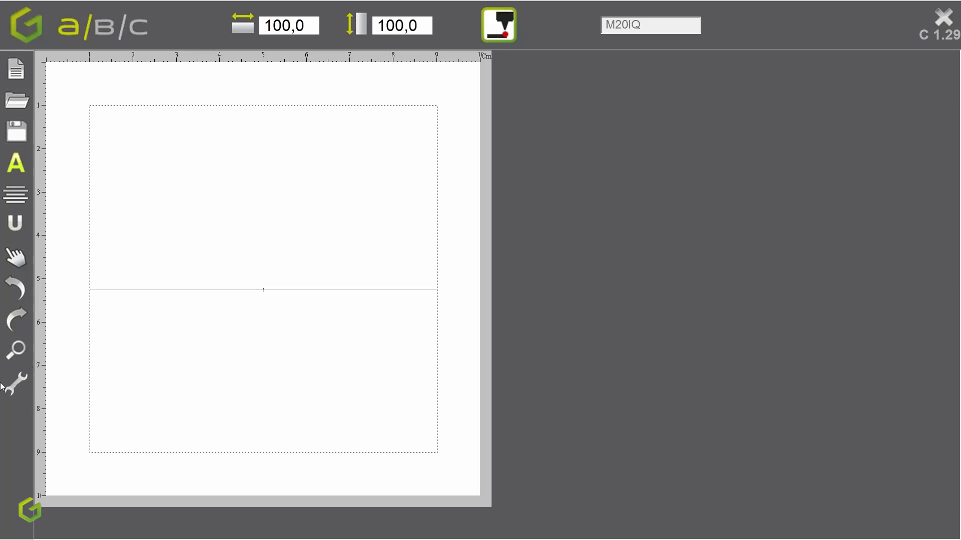
{"action": "left_click", "coordinate": [23, 388]}
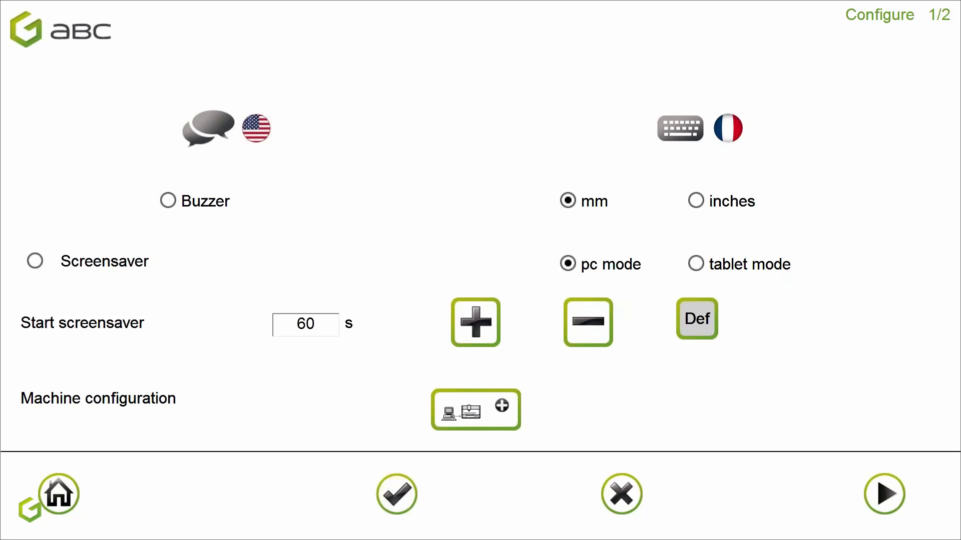
Step: Advance to Configure page 2/2 with continuous cycle options and In/out values
{"action": "left_click", "coordinate": [885, 502]}
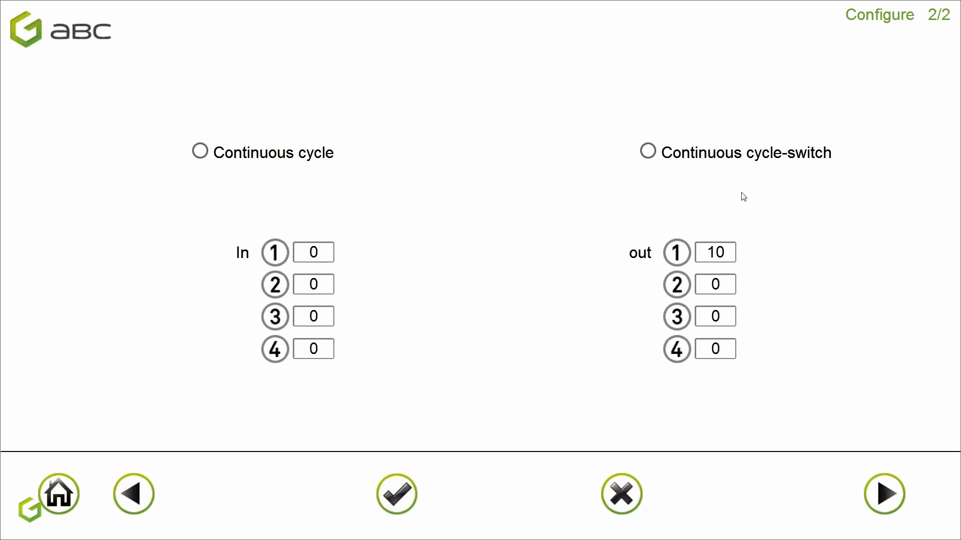
{"action": "left_click", "coordinate": [892, 496]}
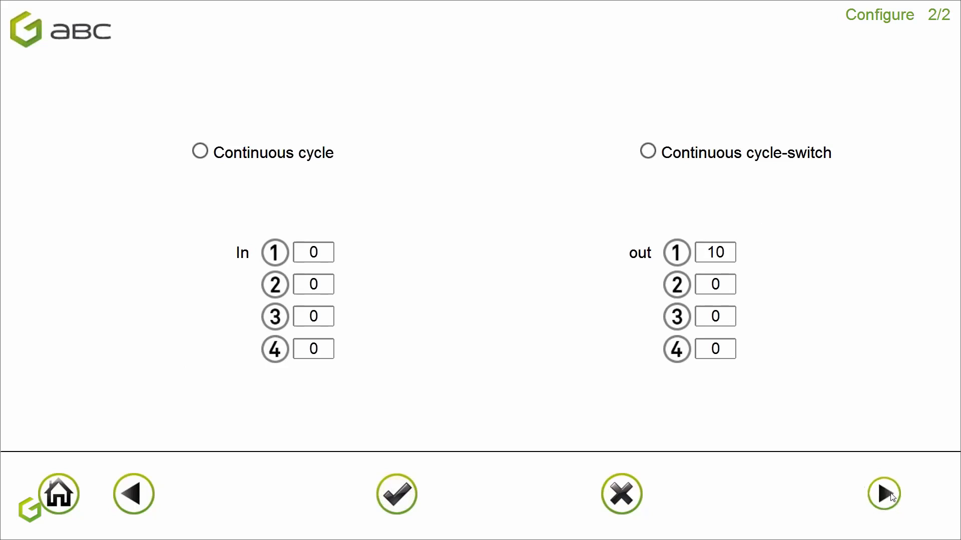